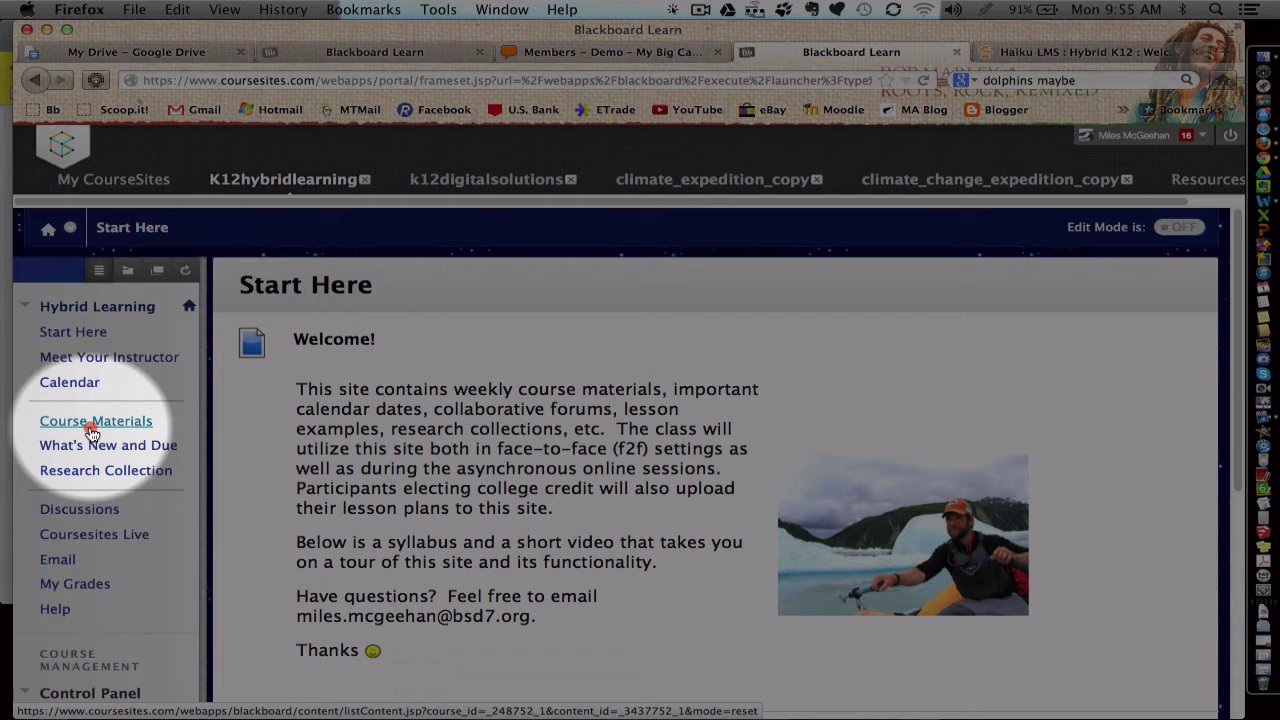
Step: Go to Course Materials and open the Week Four (4/1 to 4/7) folder
left_click(91, 424)
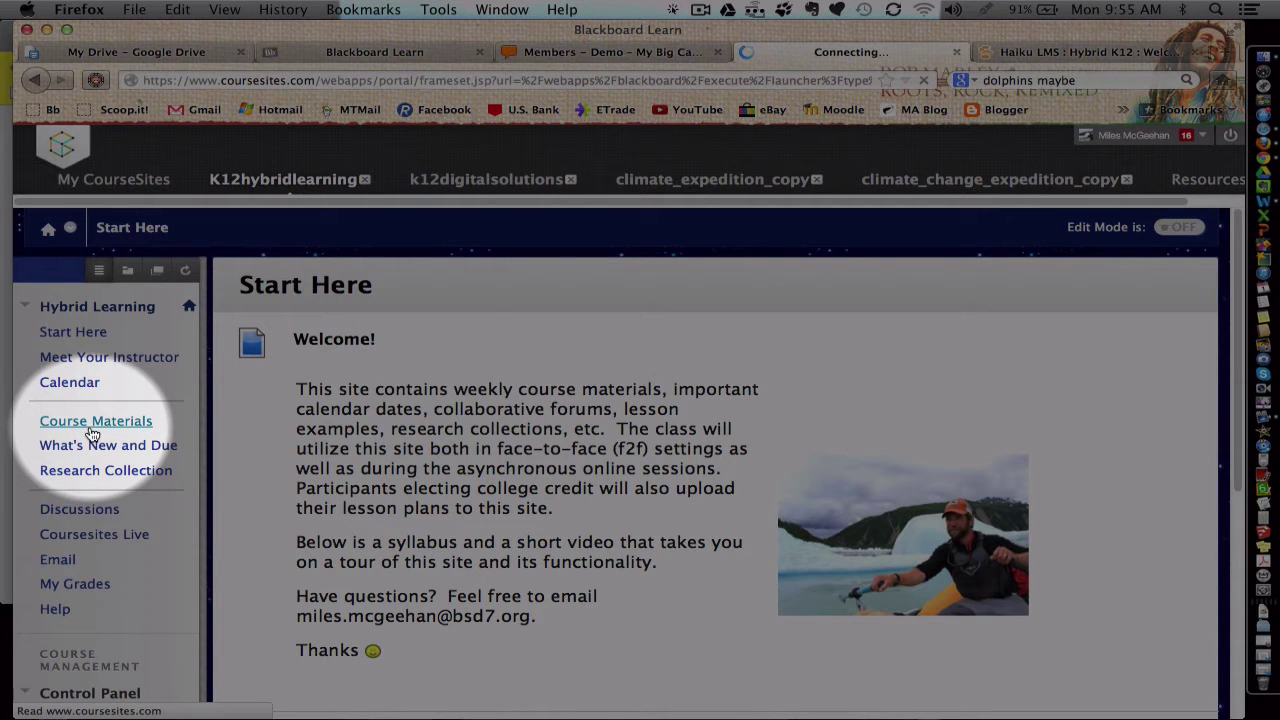
scroll(300, 530, "down", 10)
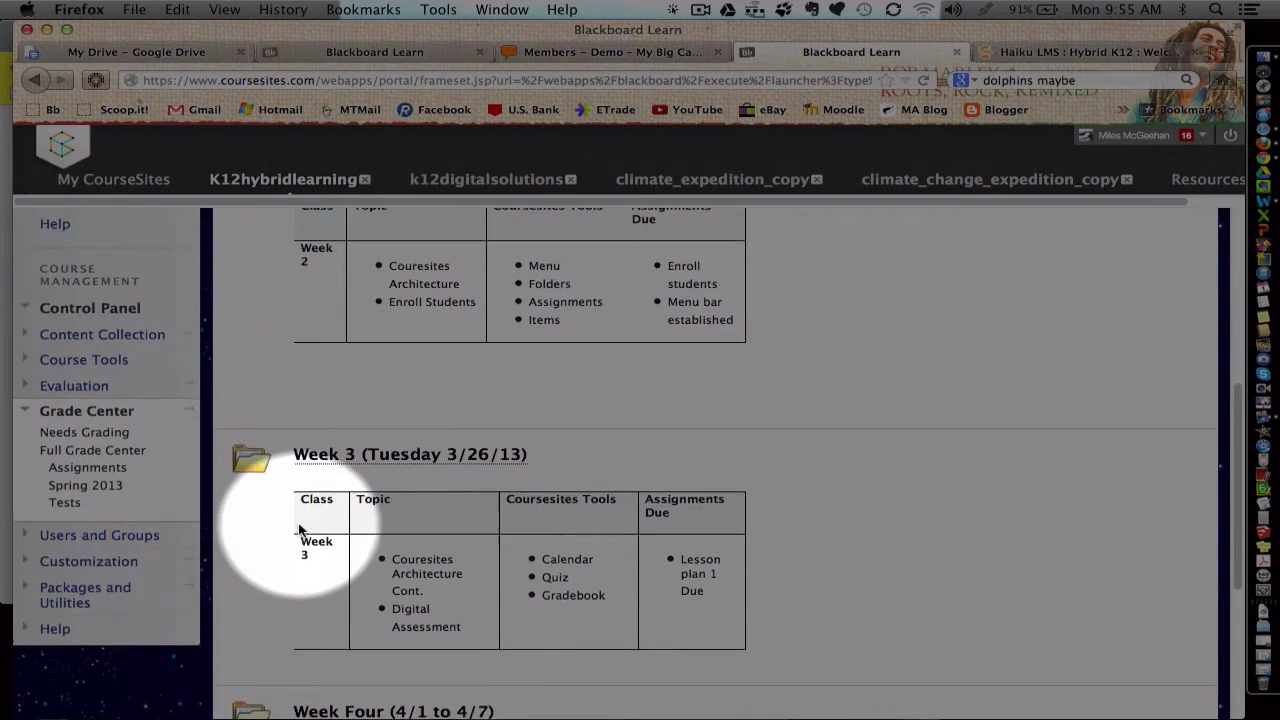
scroll(305, 530, "down", 3)
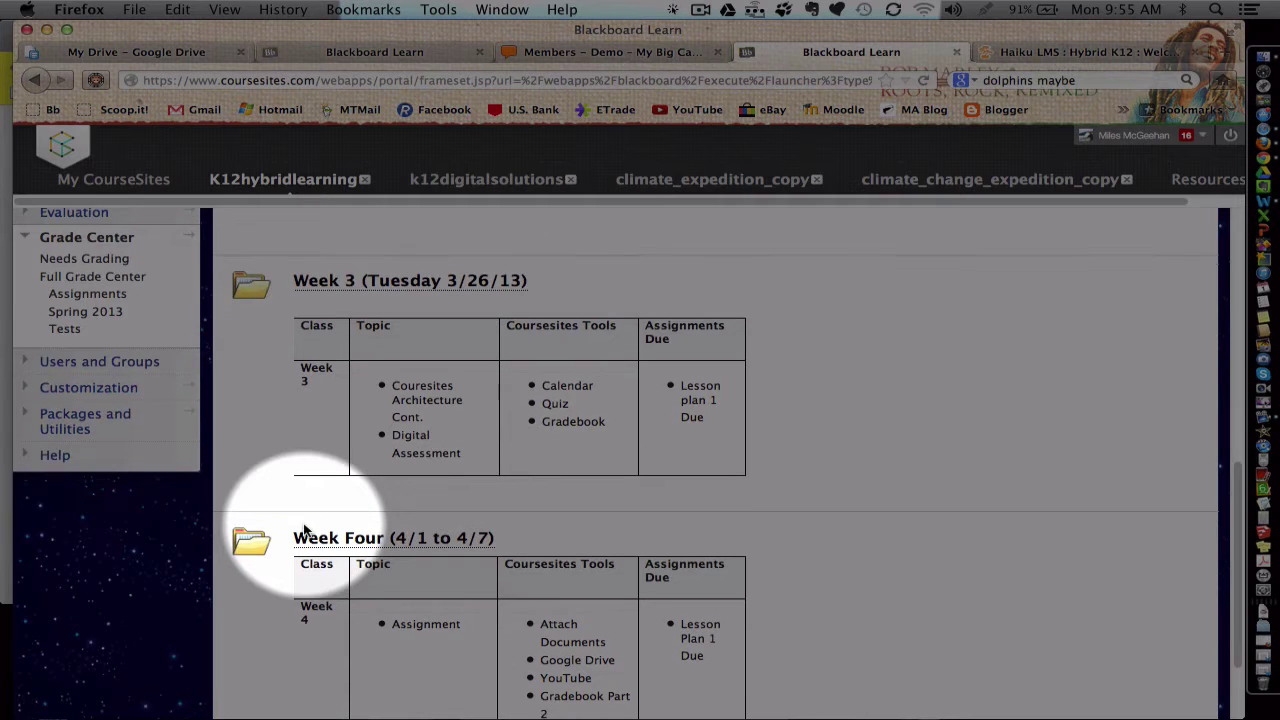
left_click(304, 529)
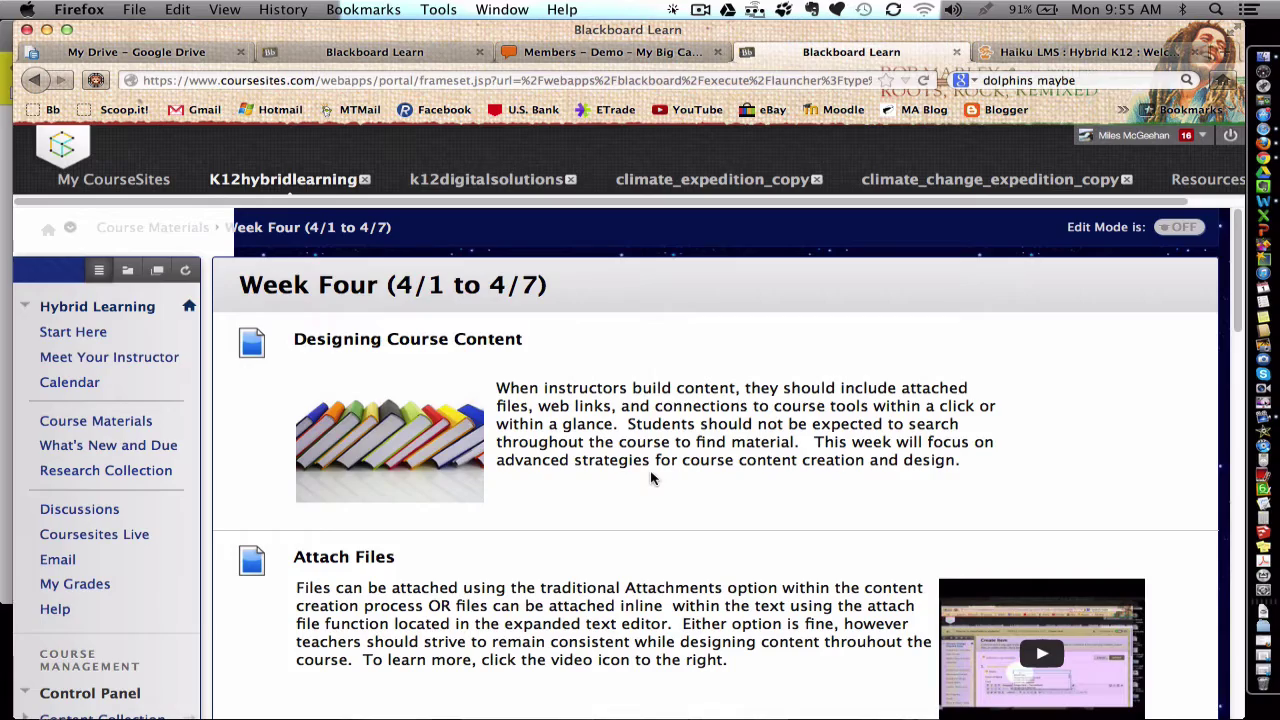
Step: Scroll through the Week Four page's sections, including Designing Course Content and Embed YouTube Videos
scroll(651, 479, "down", 8)
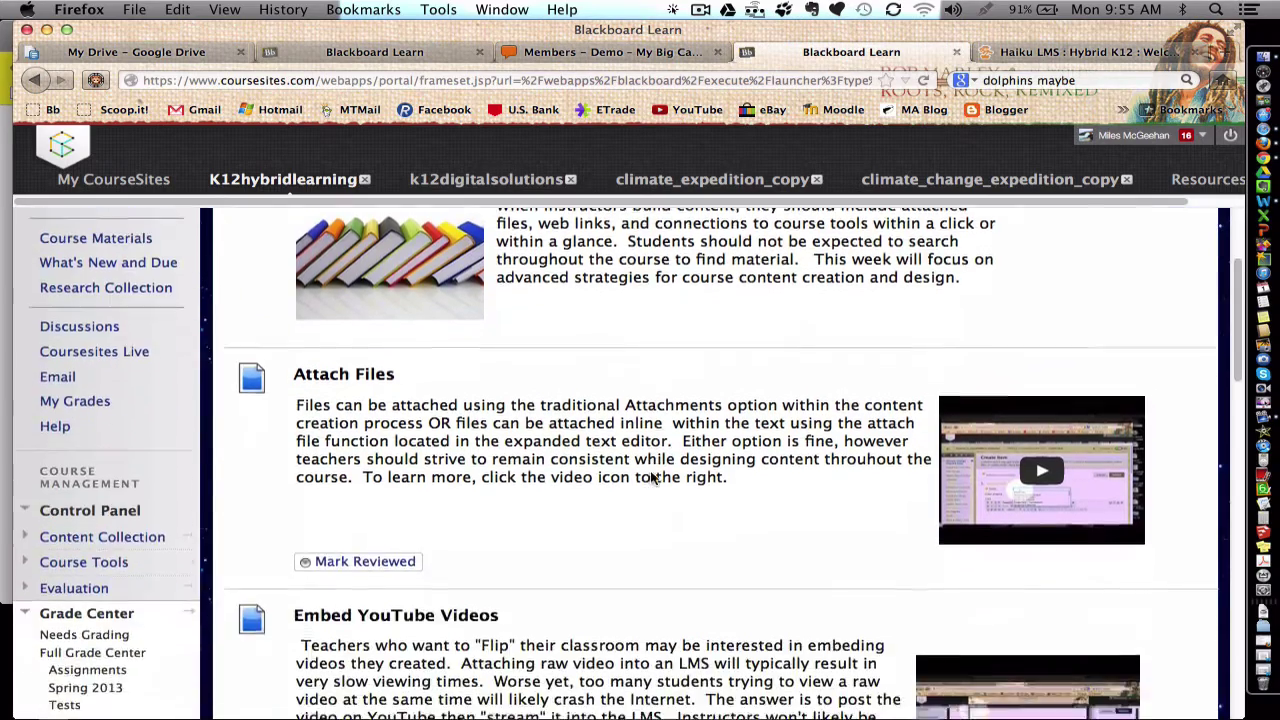
scroll(651, 479, "down", 4)
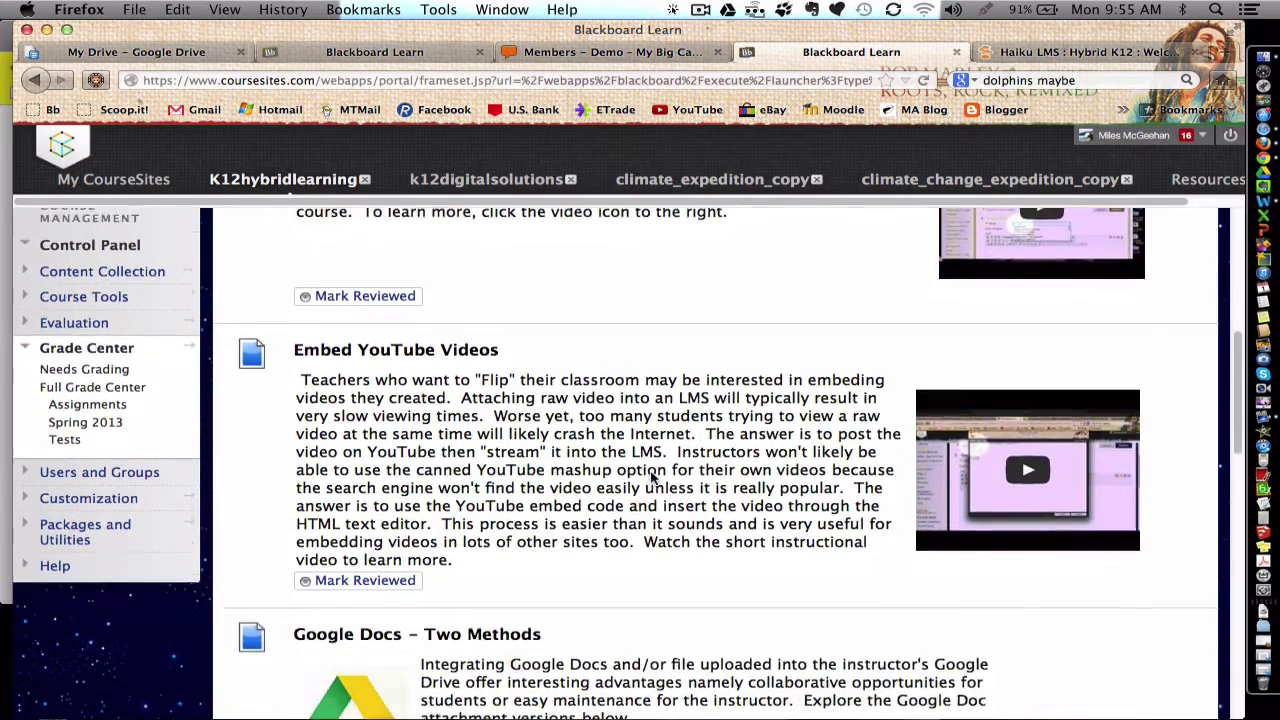
scroll(651, 479, "down", 2)
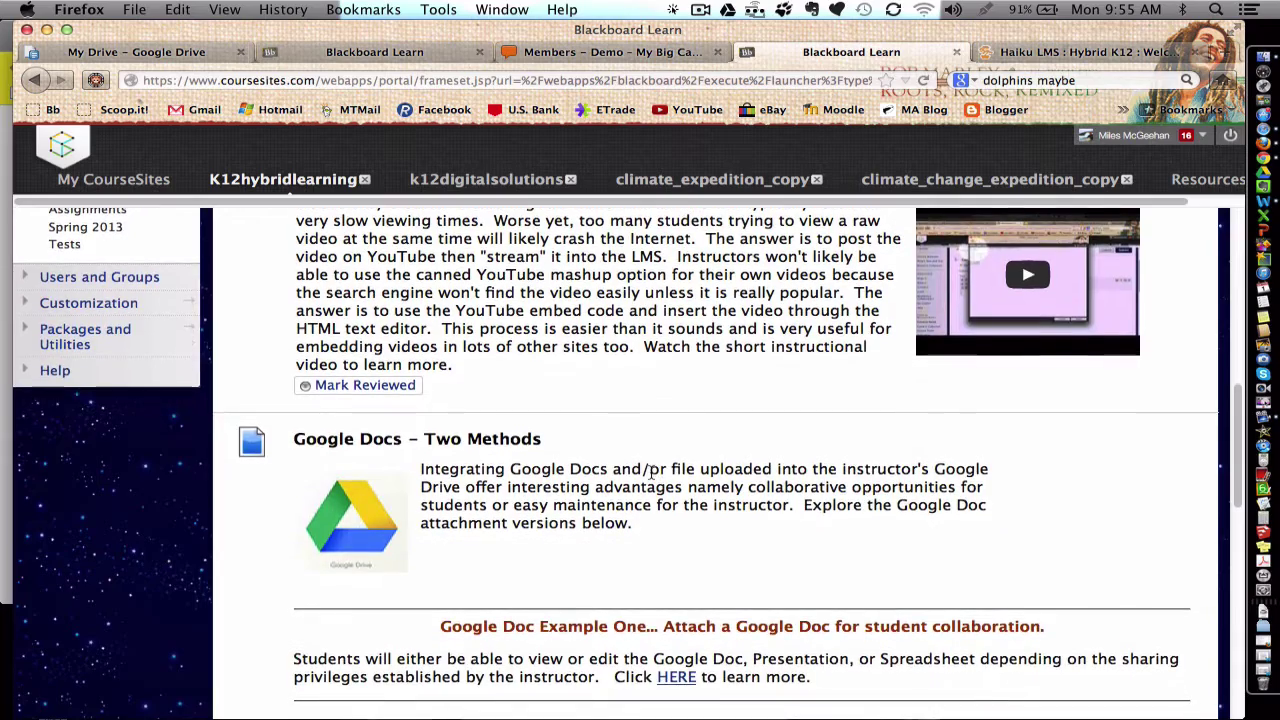
scroll(651, 479, "down", 3)
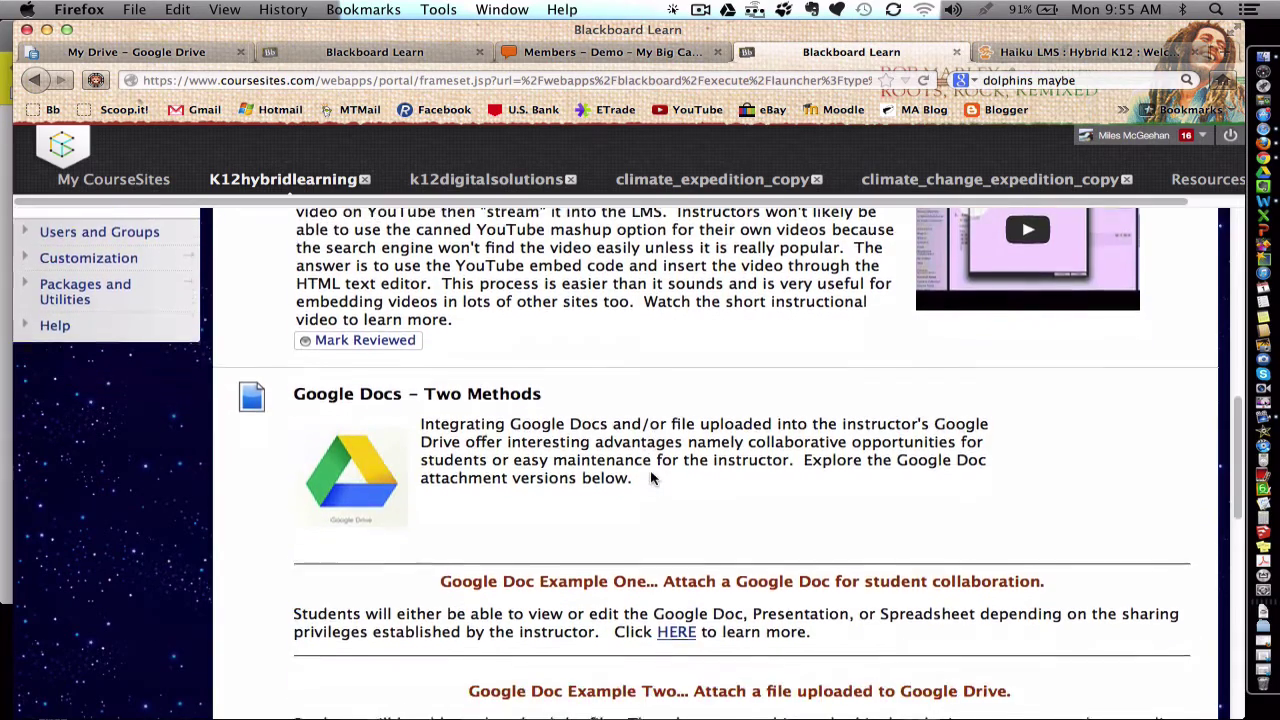
scroll(651, 479, "down", 3)
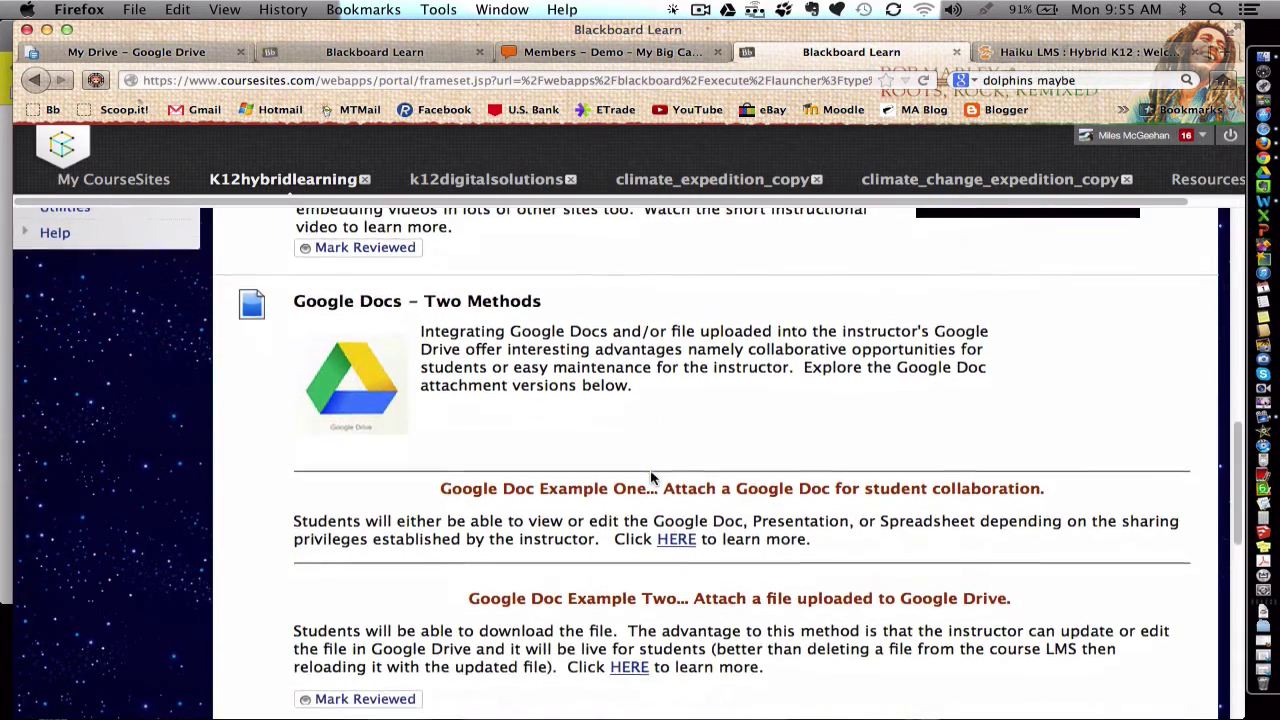
scroll(651, 479, "down", 4)
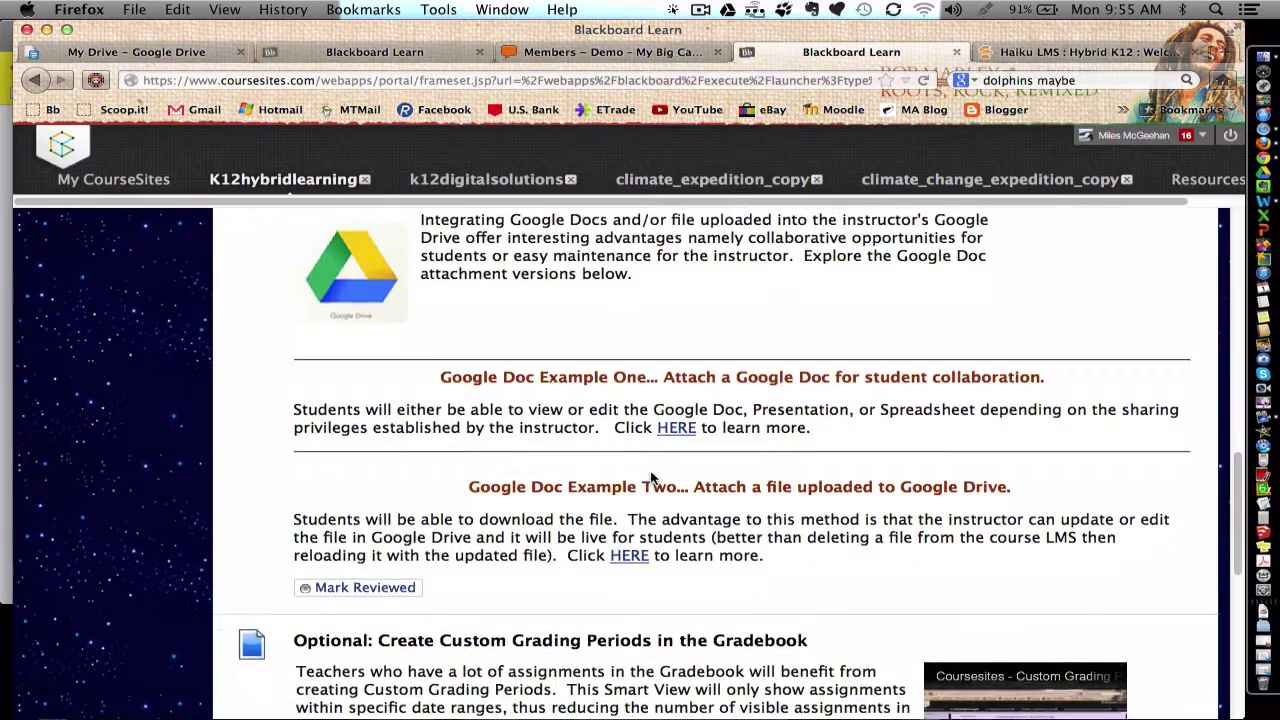
scroll(651, 479, "down", 4)
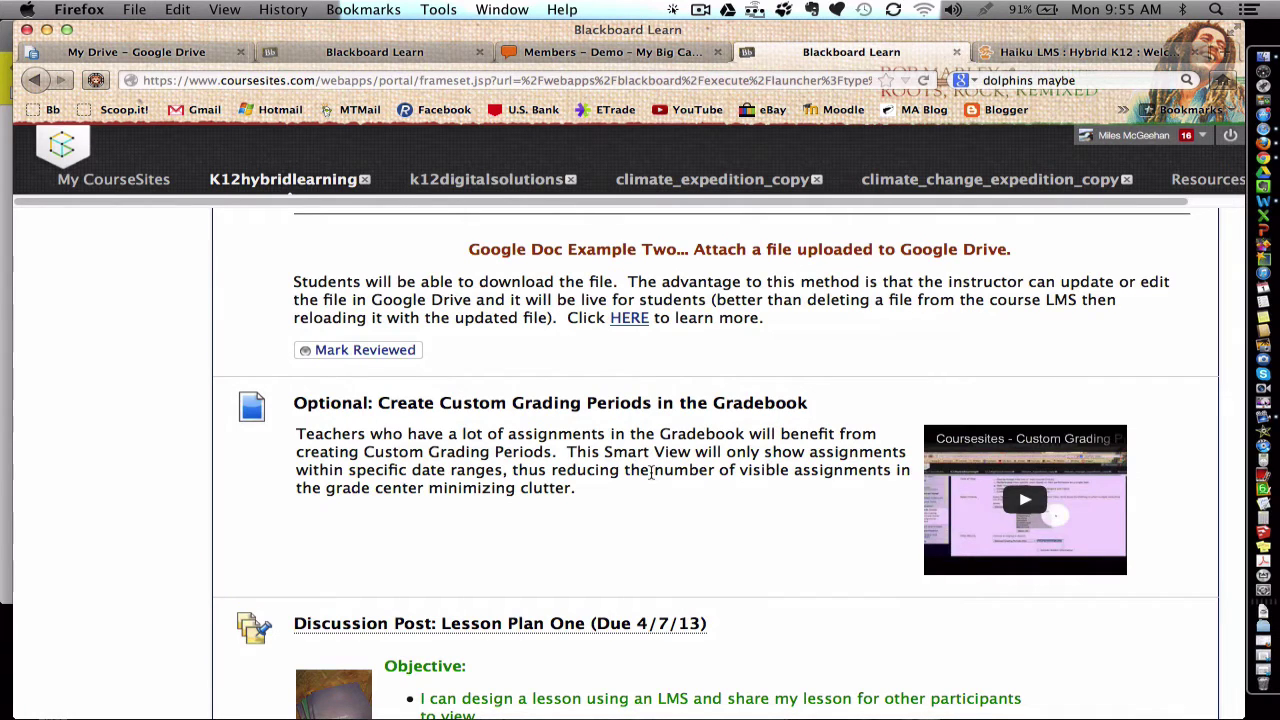
scroll(651, 475, "down", 3)
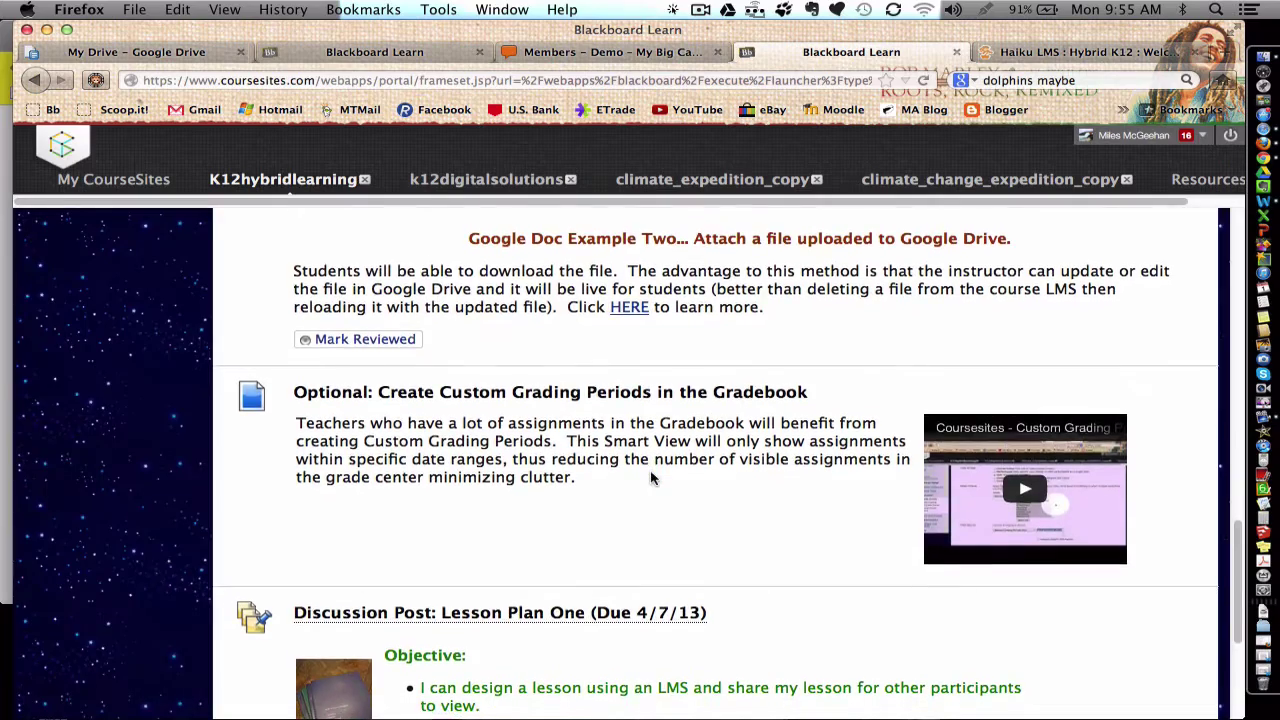
scroll(651, 477, "down", 5)
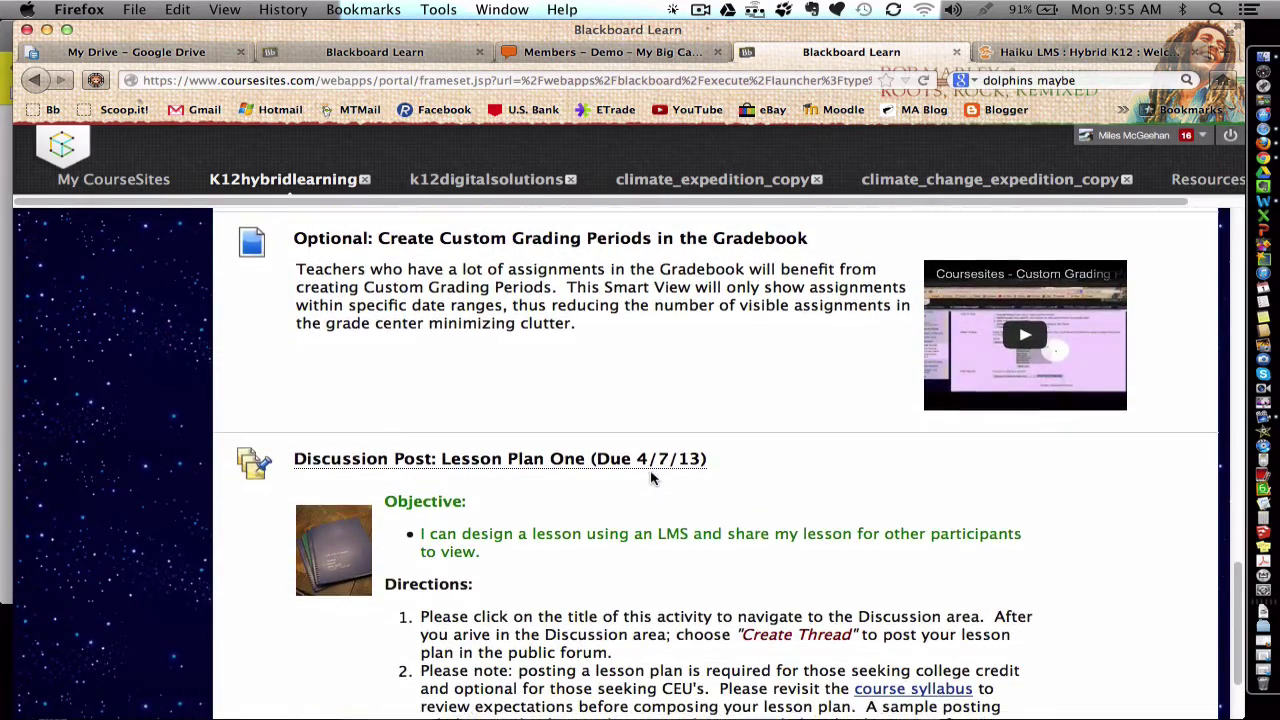
scroll(651, 477, "down", 2)
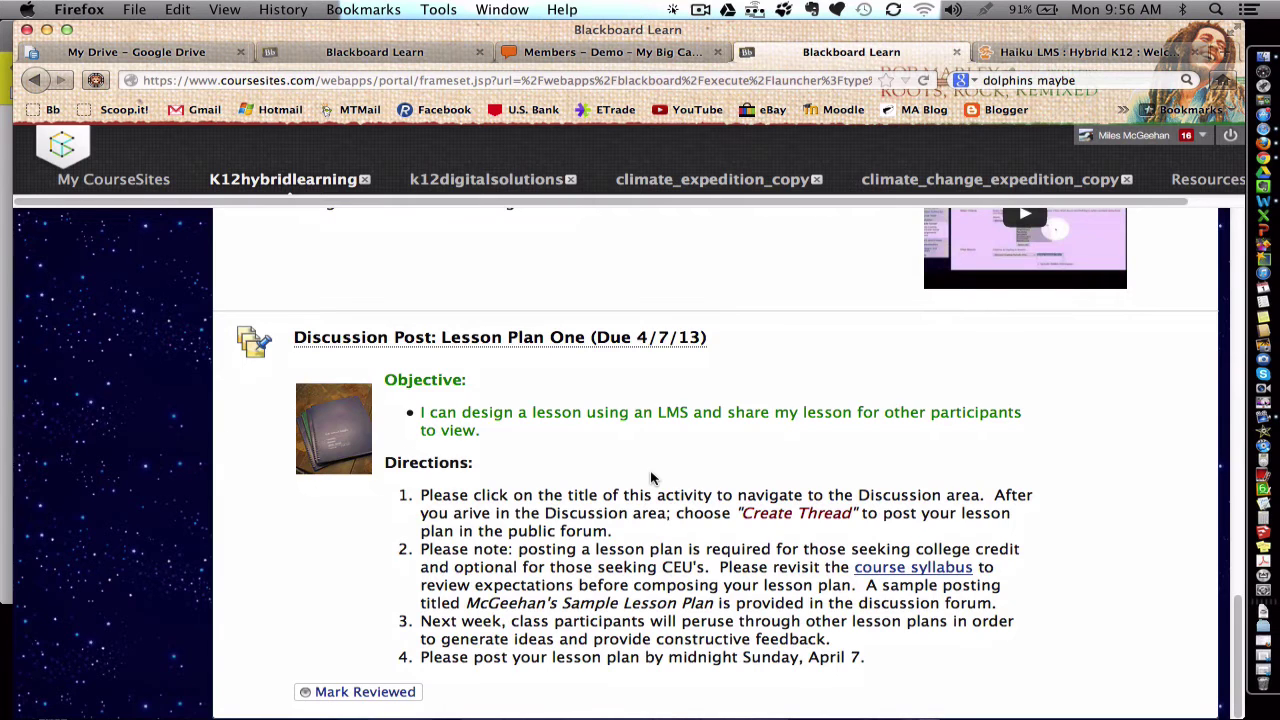
scroll(651, 477, "up", 15)
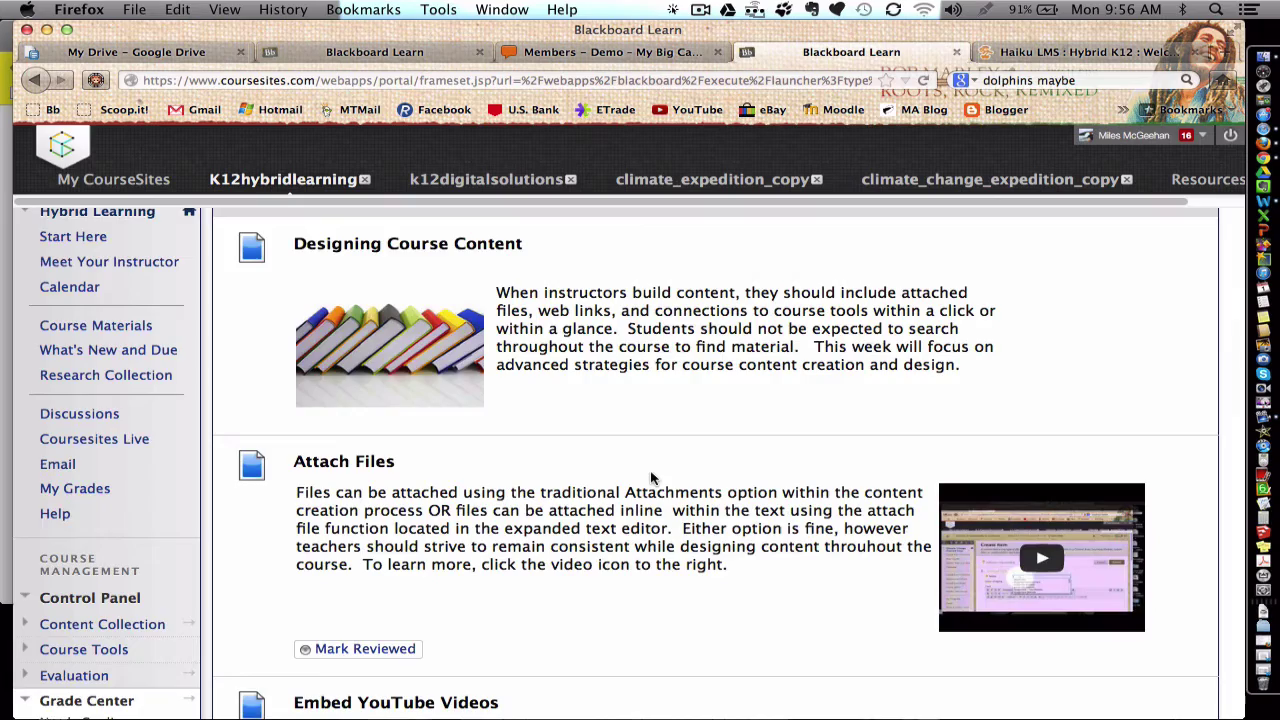
Step: Scroll past Attach Files and open the first HERE link under Google Doc Example One
scroll(650, 478, "down", 5)
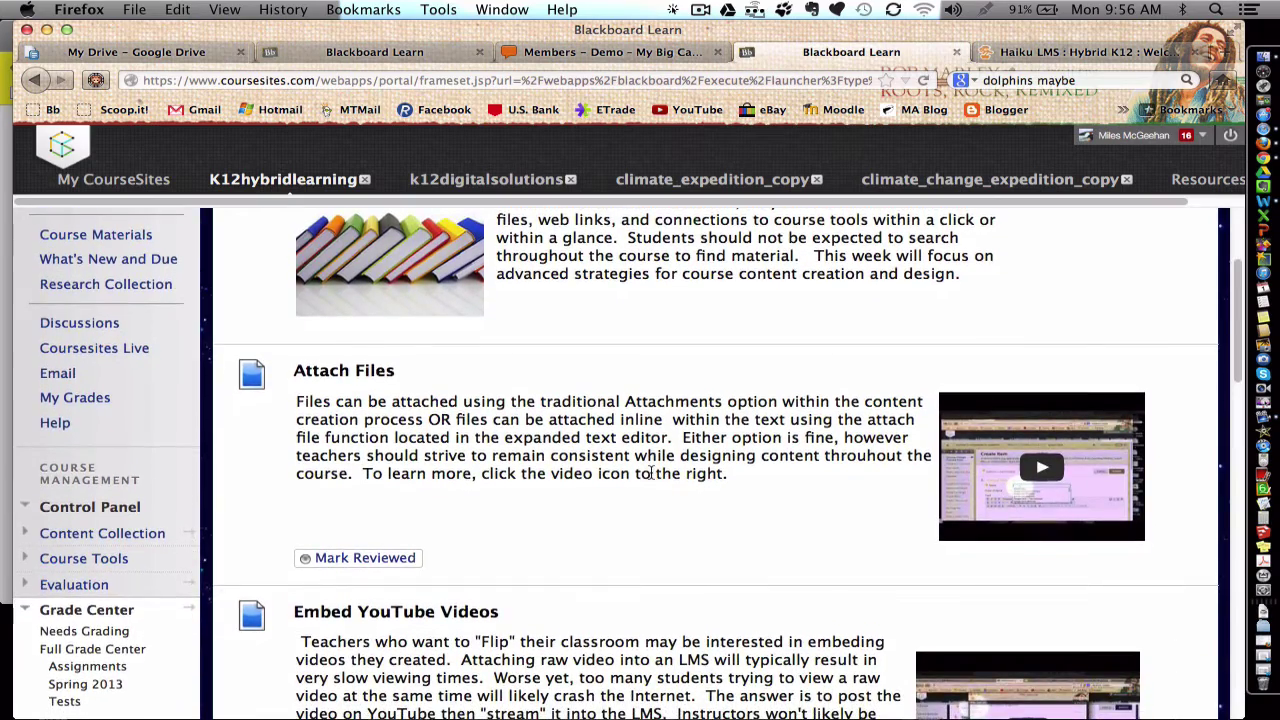
scroll(651, 474, "down", 5)
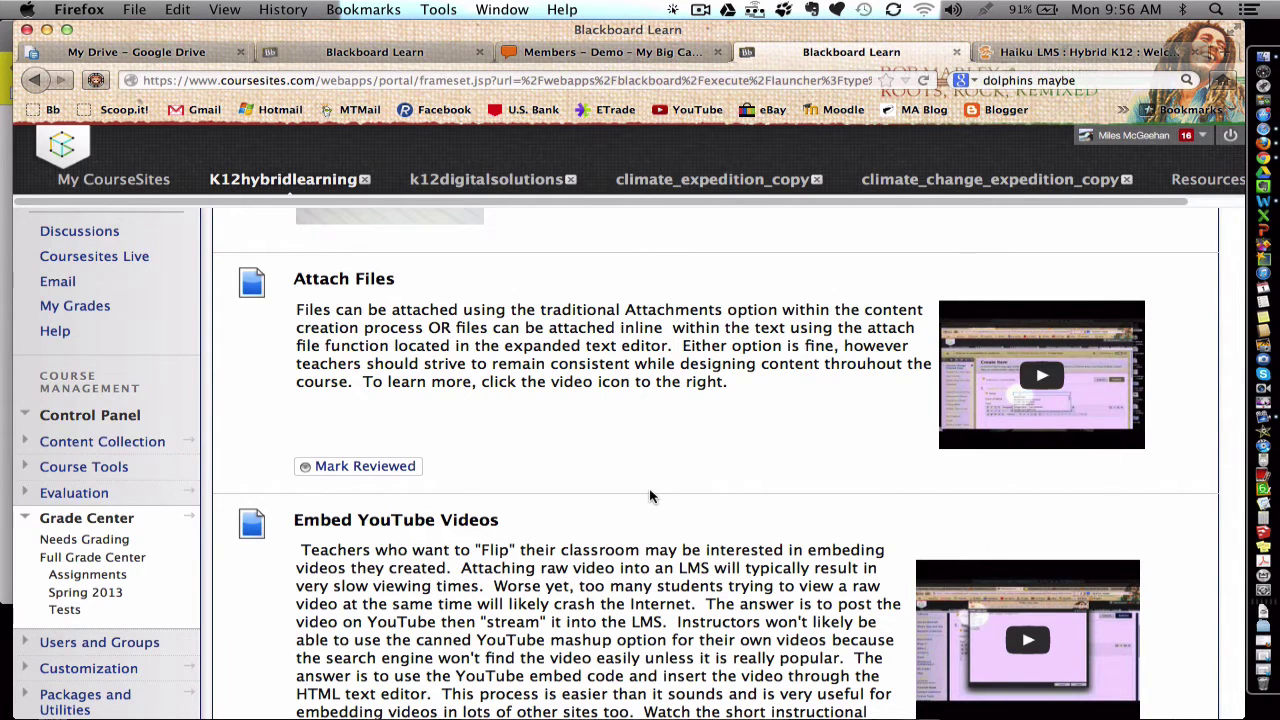
scroll(650, 496, "down", 5)
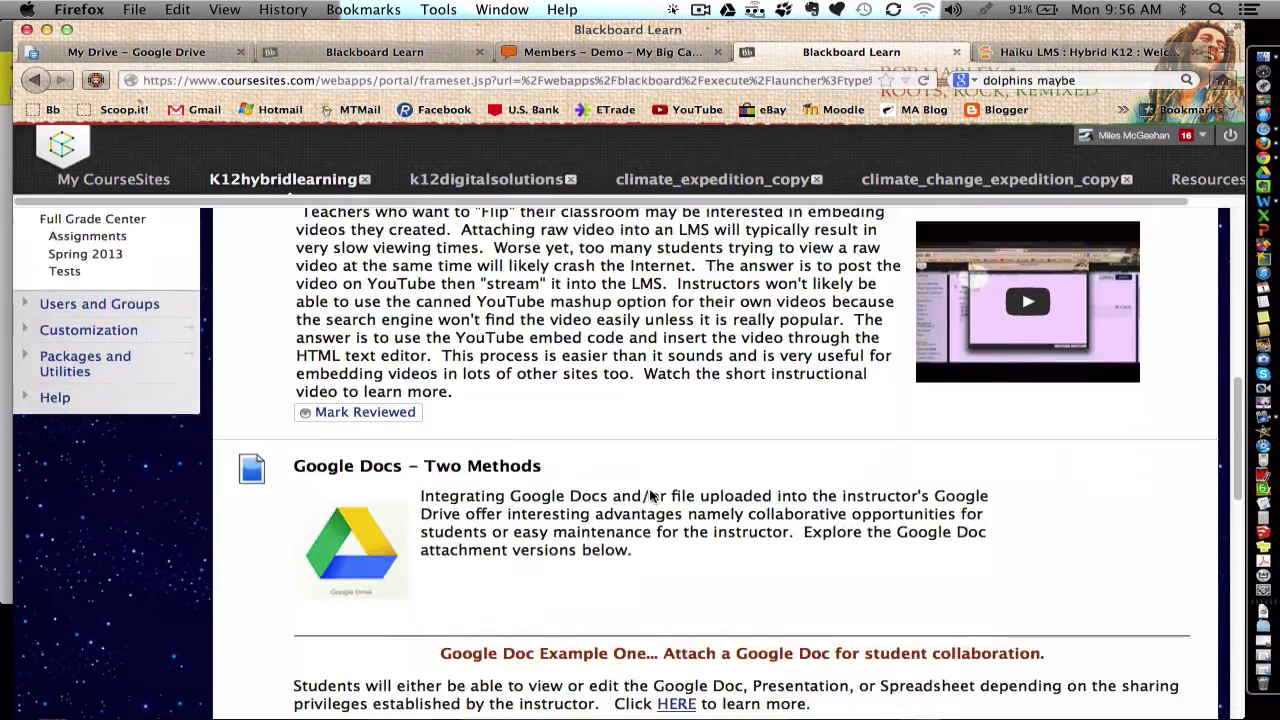
scroll(650, 496, "down", 4)
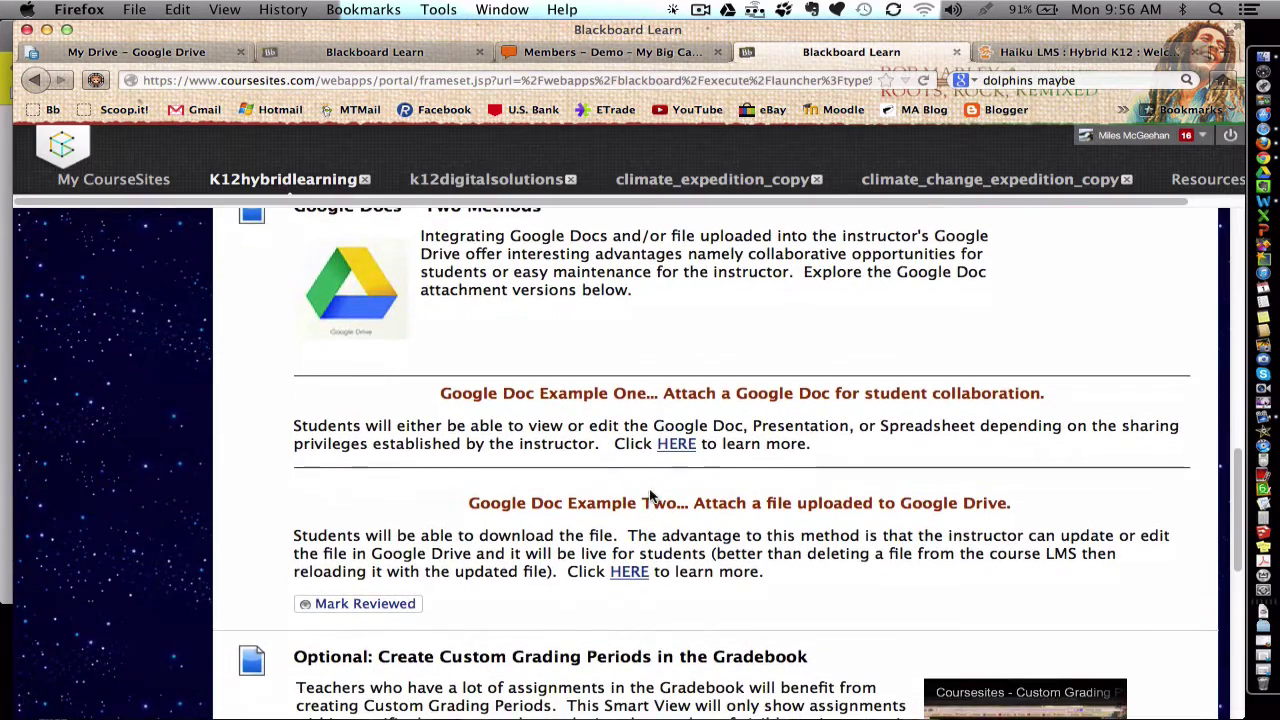
left_click(677, 445)
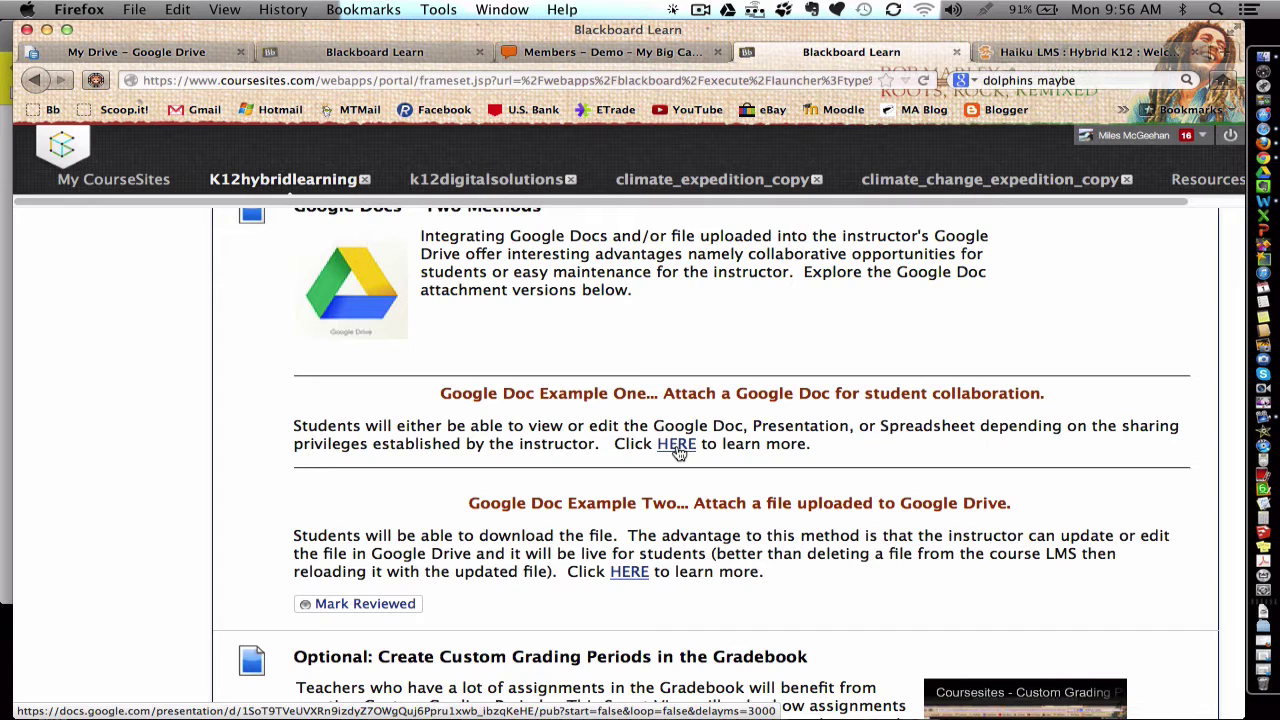
Step: Scroll down to the Lesson Plan One discussion post directions
scroll(677, 450, "down", 4)
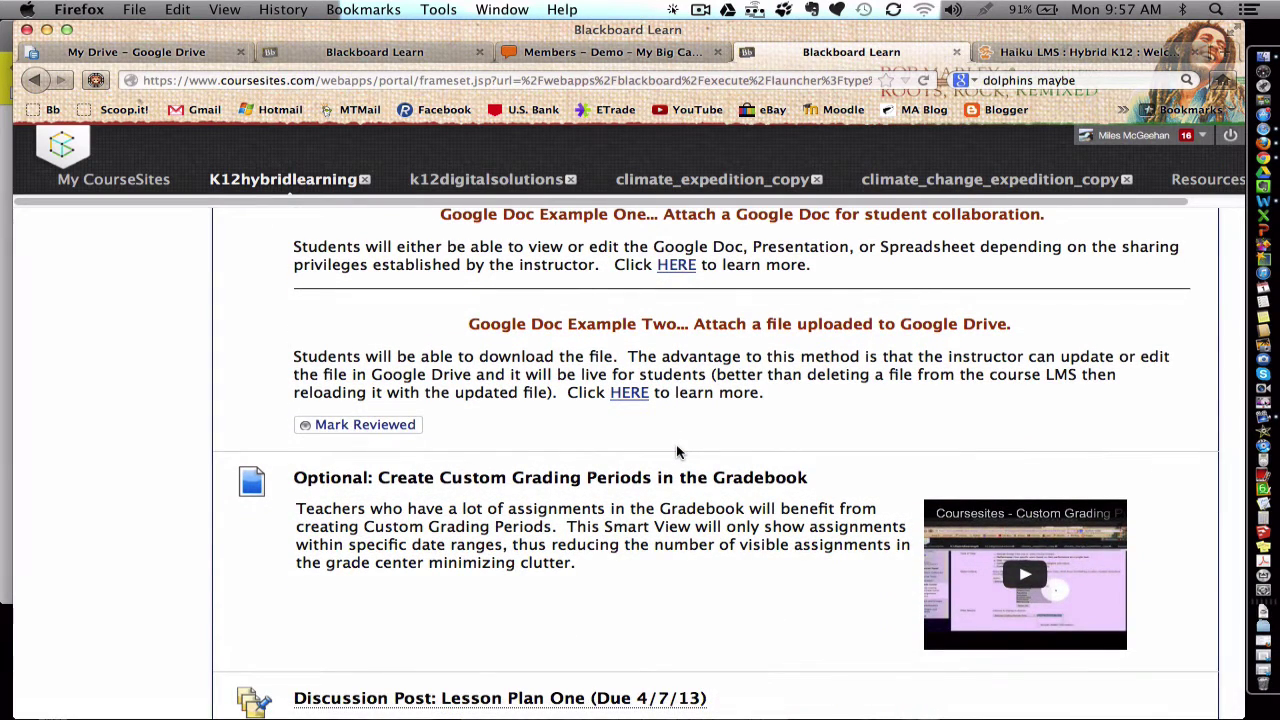
scroll(677, 452, "down", 4)
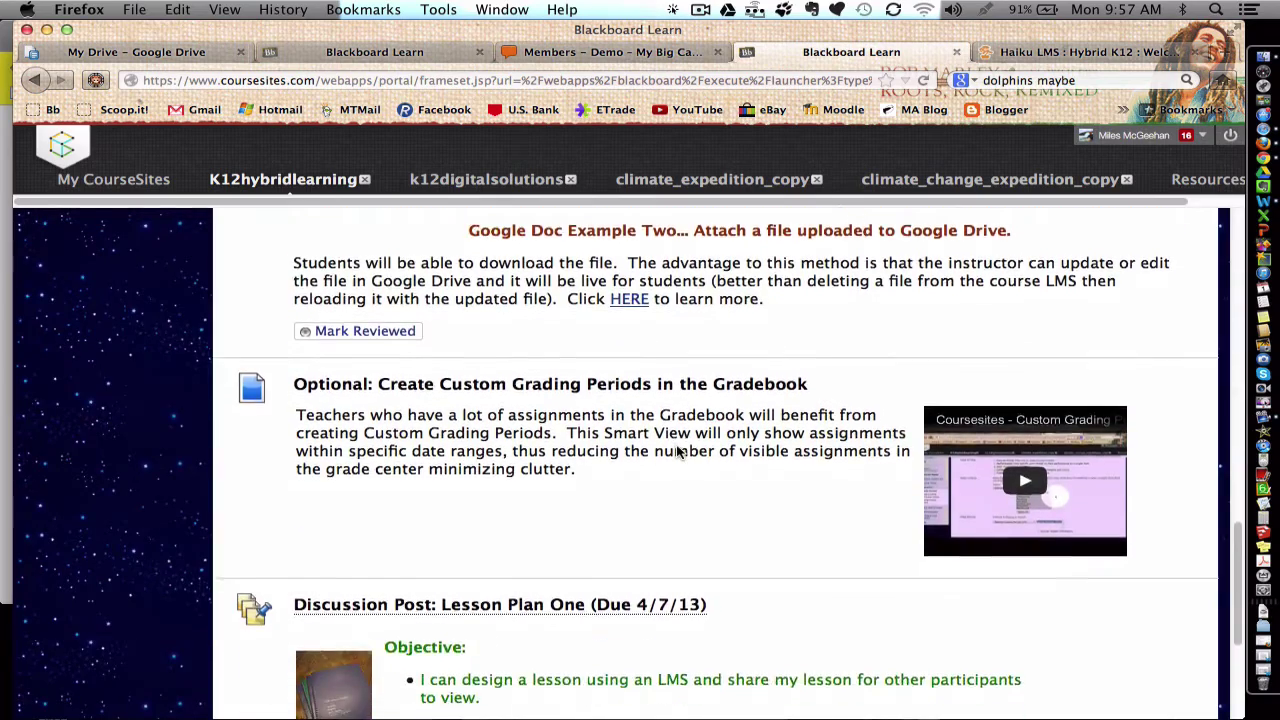
scroll(677, 452, "down", 3)
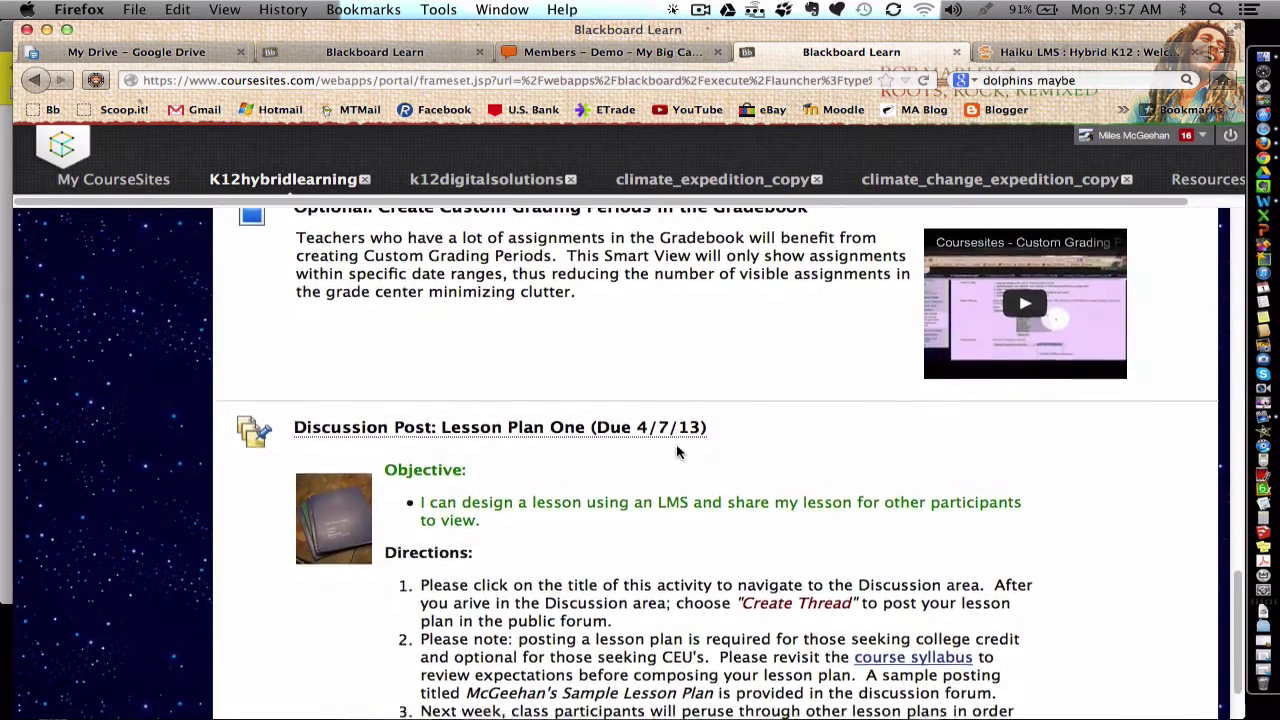
scroll(677, 452, "down", 2)
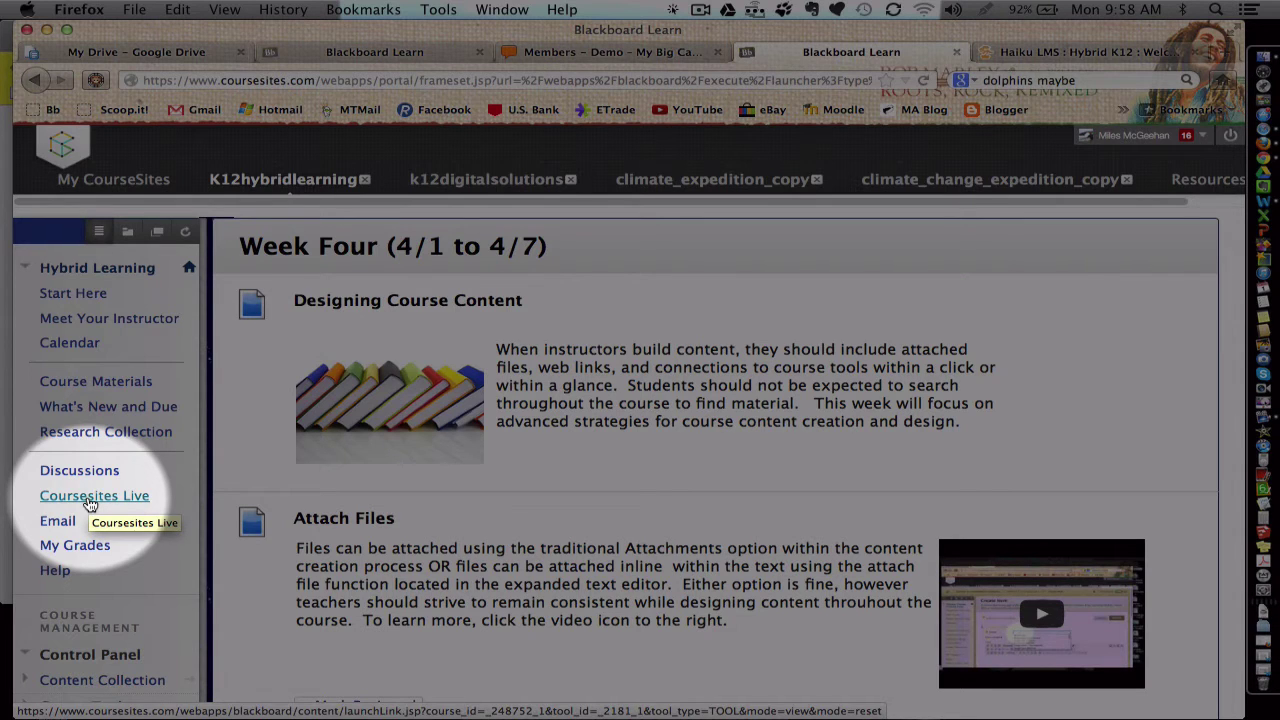
Step: Launch CourseSites Live, opening meeting.jnlp with Java Web Start and allowing Collaborate to run
left_click(88, 502)
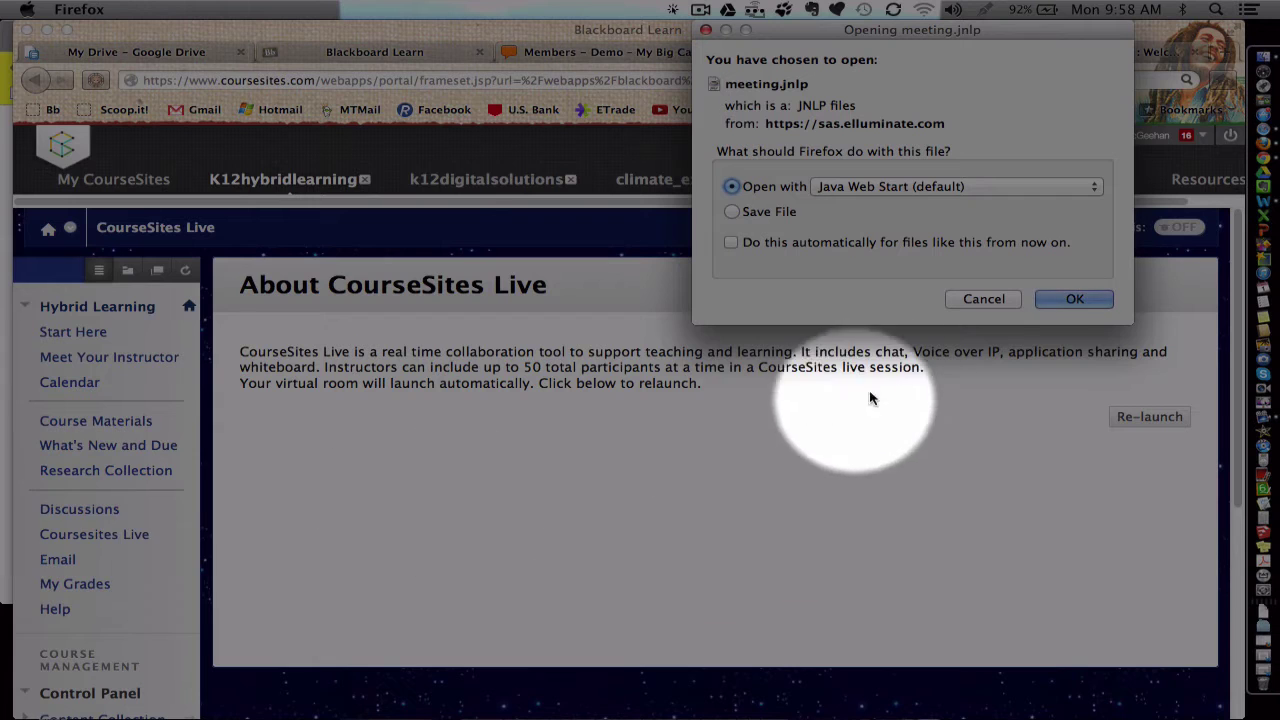
left_click(1057, 299)
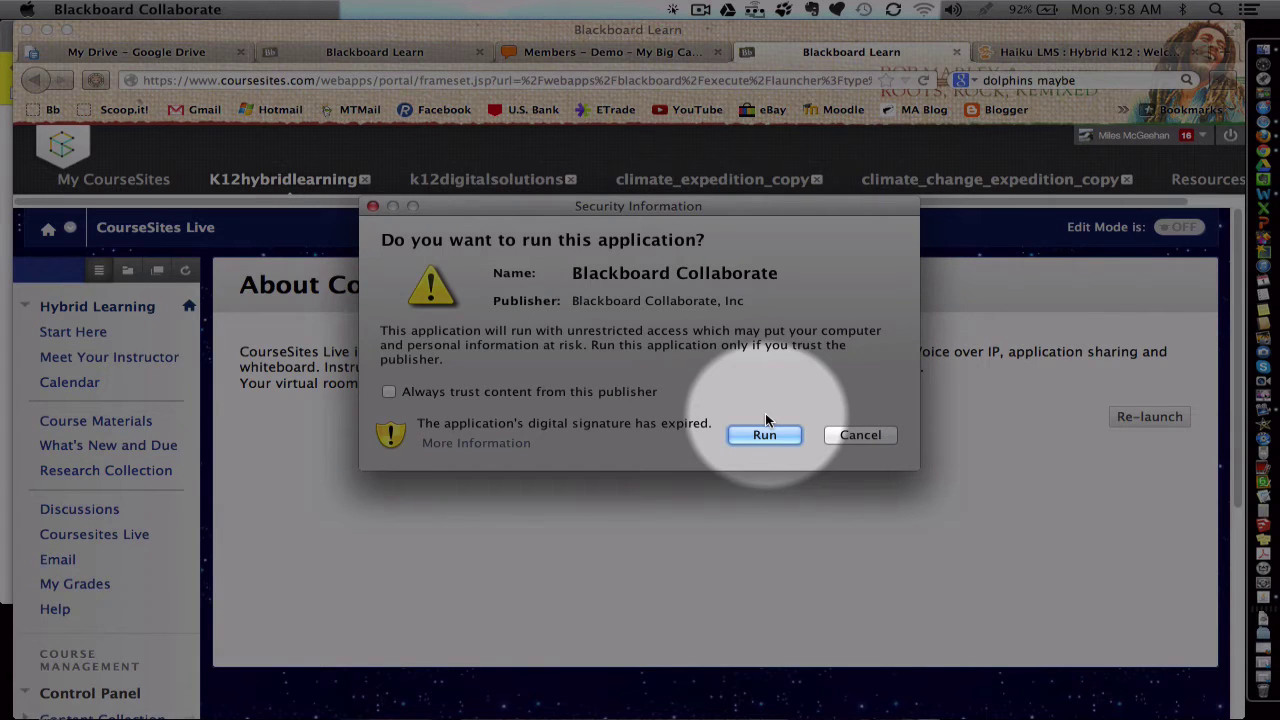
left_click(764, 434)
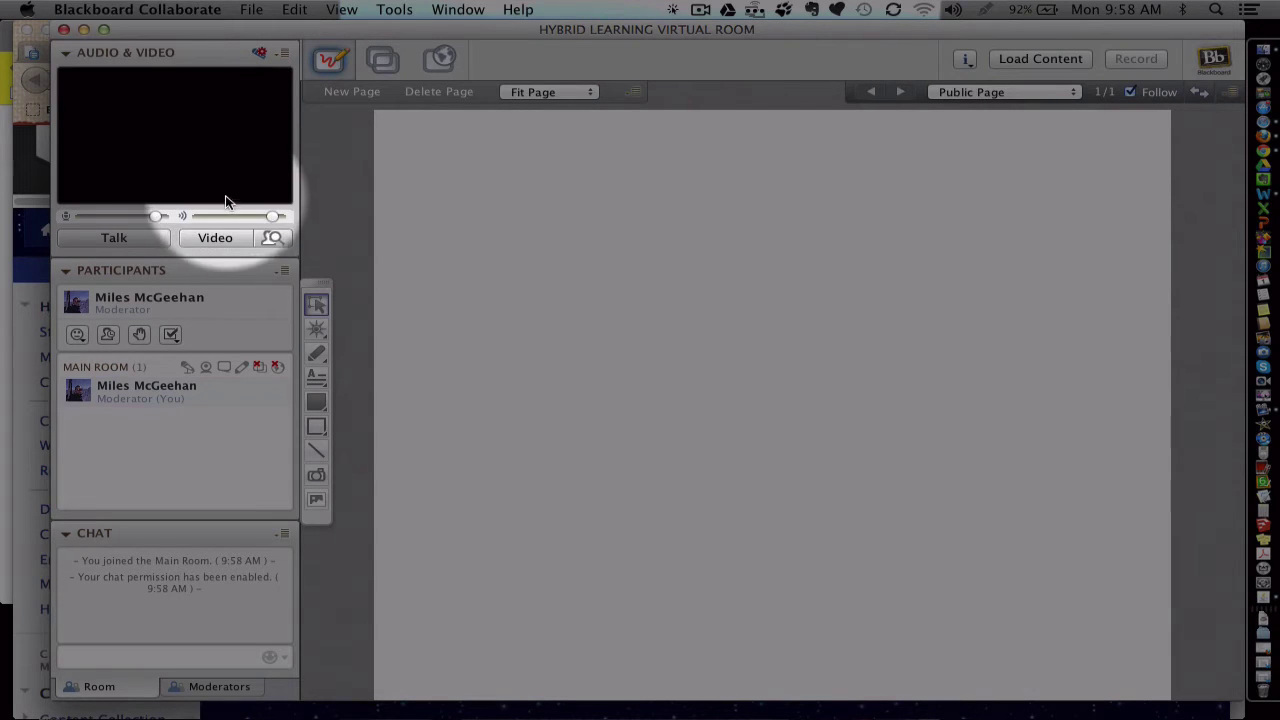
Step: Start the webcam video, then draw a 5-like pencil stroke at the whiteboard's upper left
left_click(226, 240)
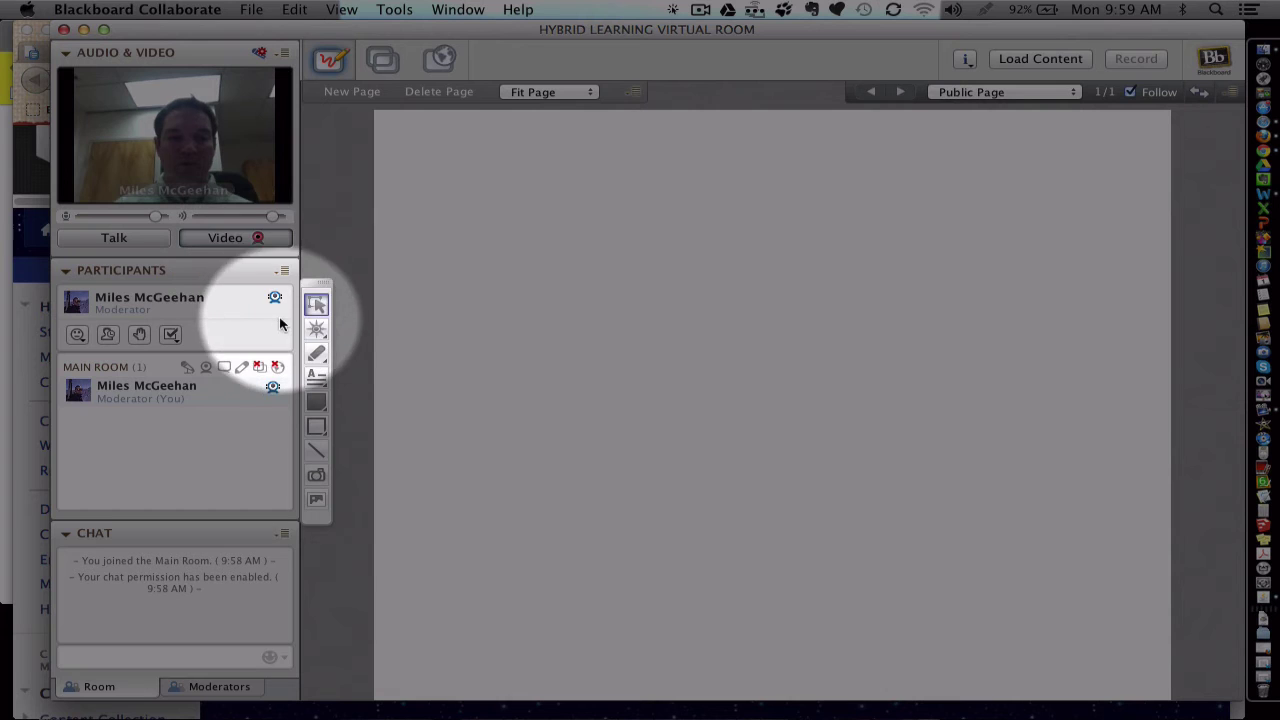
left_click(317, 355)
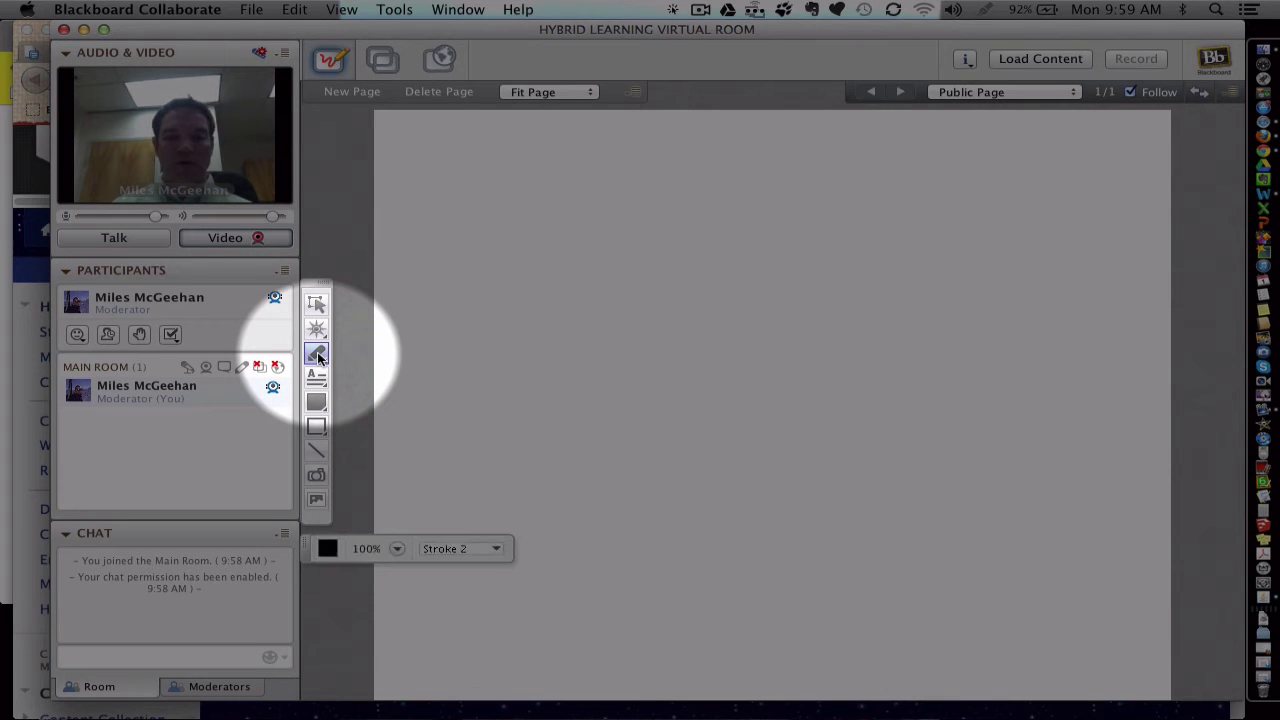
mouse_move(478, 168)
left_mouse_down()
mouse_move(534, 212)
mouse_move(516, 271)
left_mouse_up()
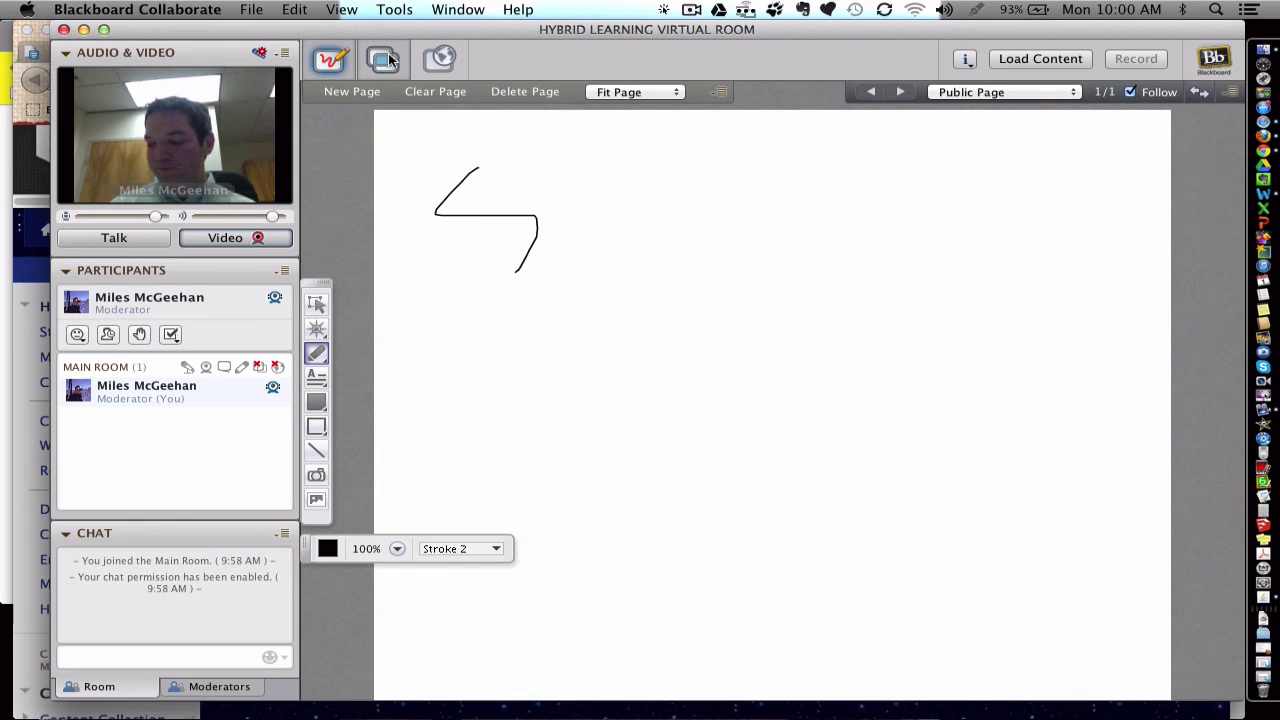
Step: Close the Collaborate virtual room and return to the Course Materials listing
left_click(63, 31)
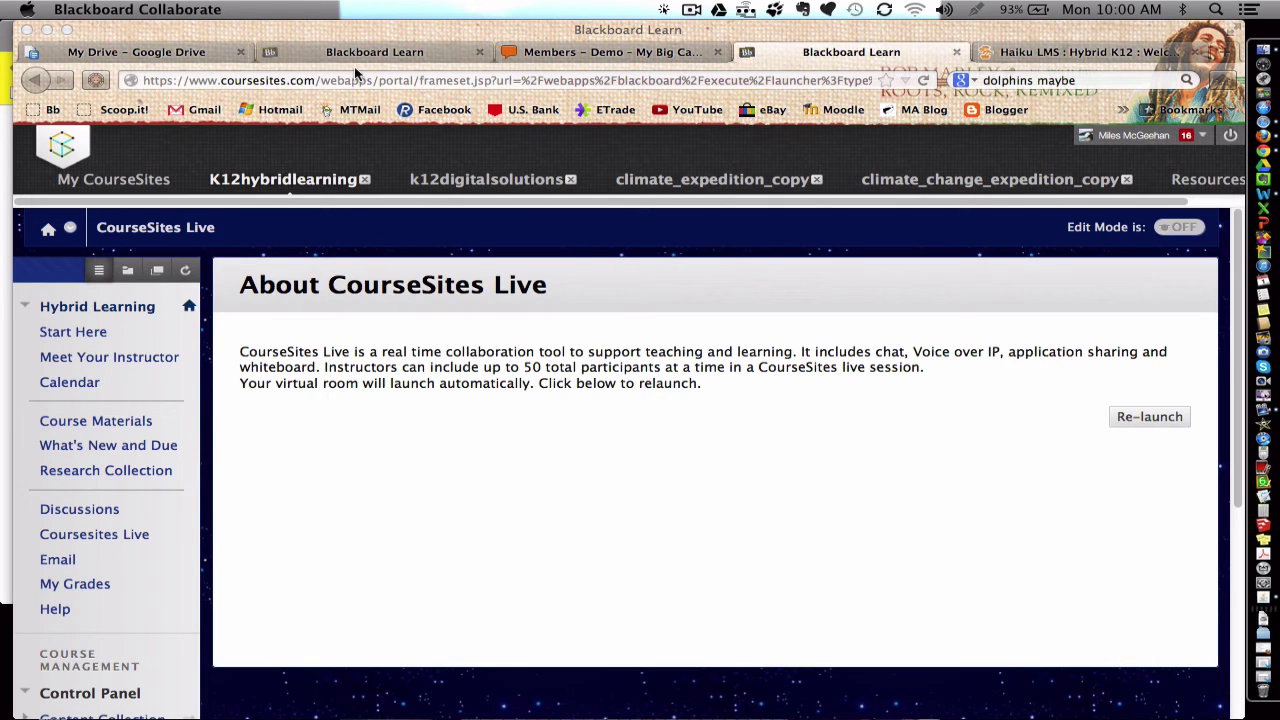
left_click(125, 427)
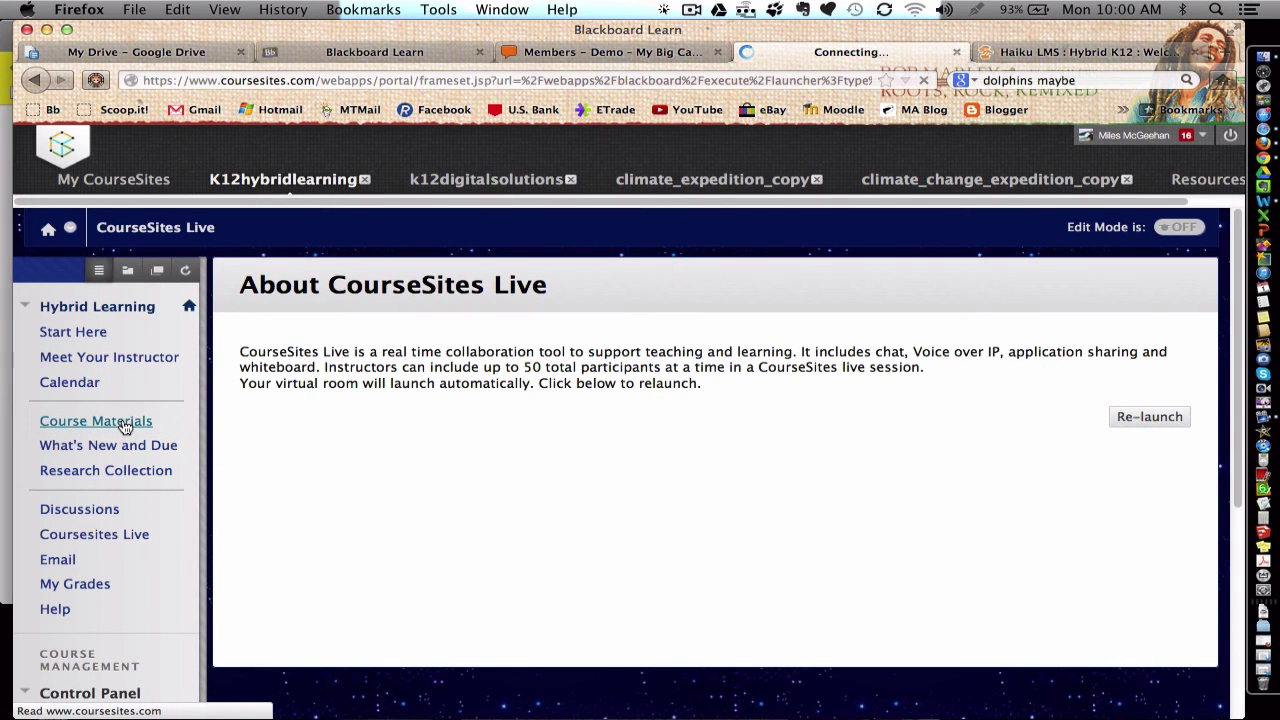